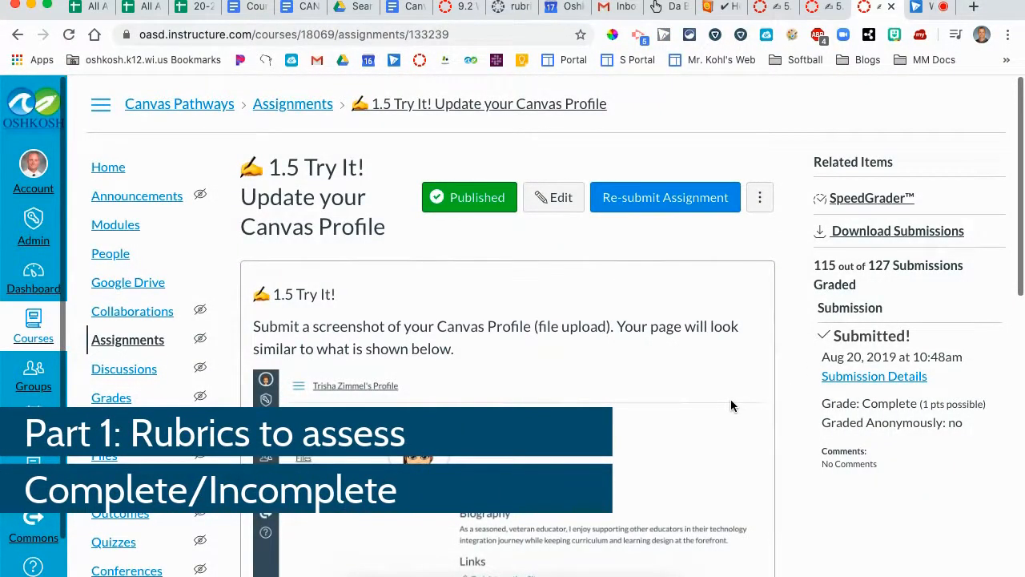
pyautogui.scroll(-1, 730, 405)
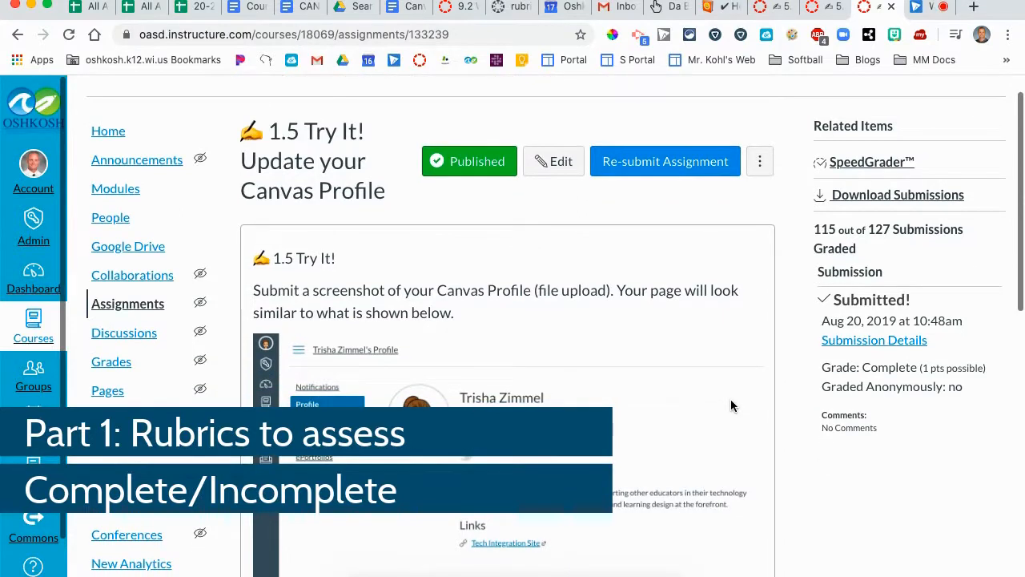
pyautogui.scroll(-2, 731, 405)
pyautogui.scroll(-2, 730, 405)
pyautogui.scroll(-5, 730, 405)
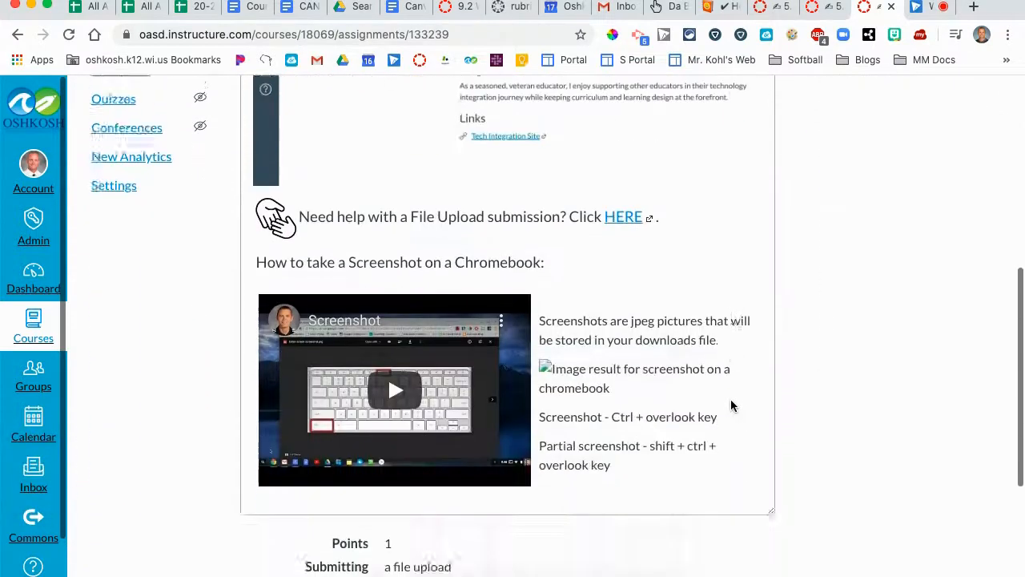
pyautogui.scroll(-5, 731, 405)
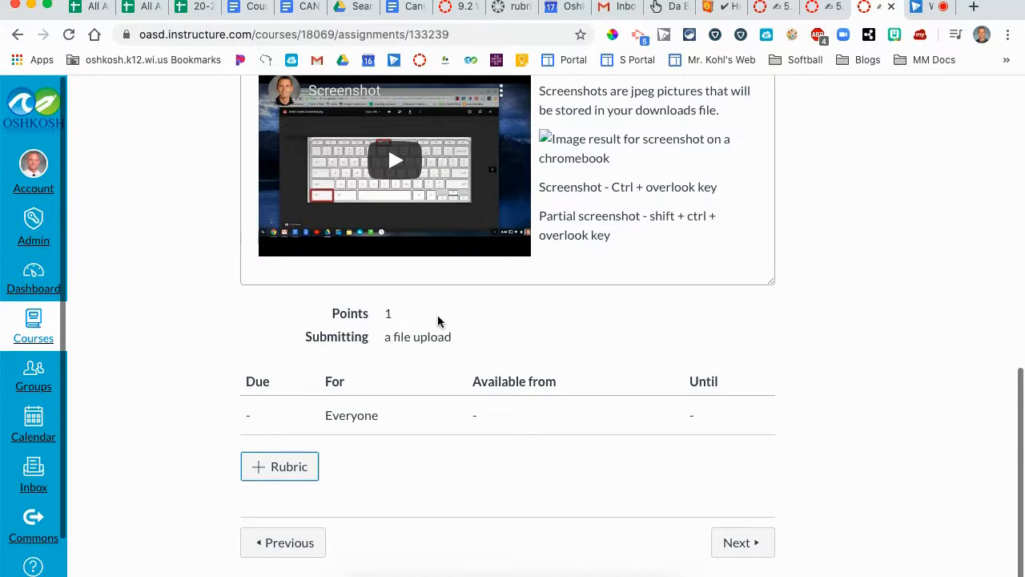
pyautogui.scroll(10, 437, 321)
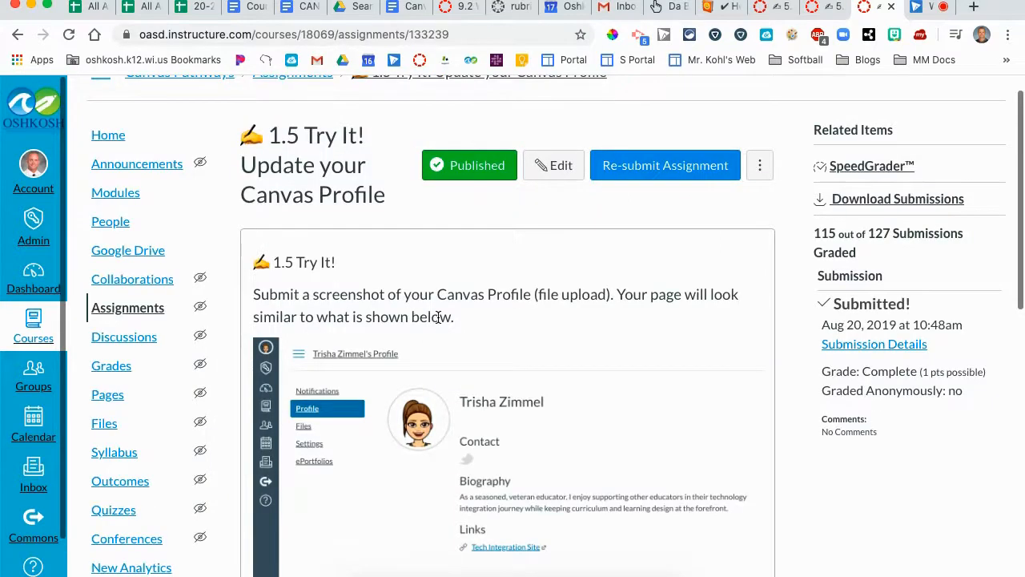
pyautogui.scroll(1, 438, 317)
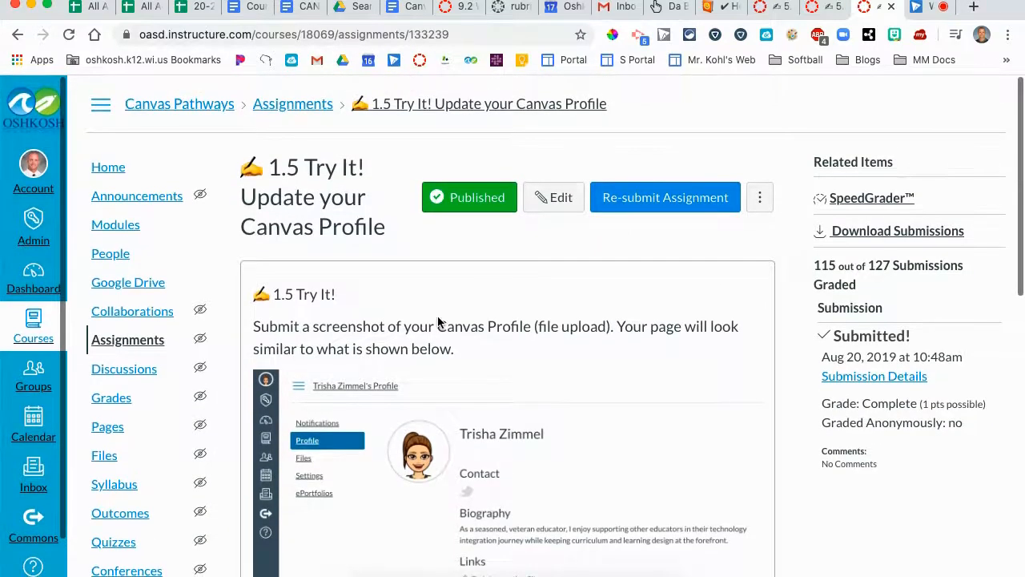
pyautogui.scroll(-15, 801, 324)
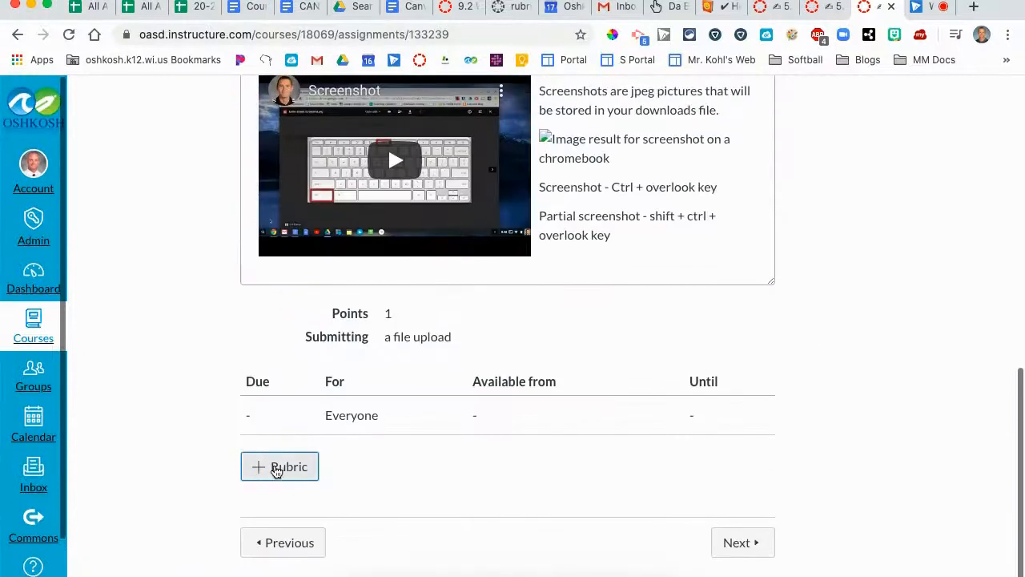
# Create a new rubric titled '1.5 Try It! Update your Canvas Profile' after the assignment name.
pyautogui.click(276, 469)
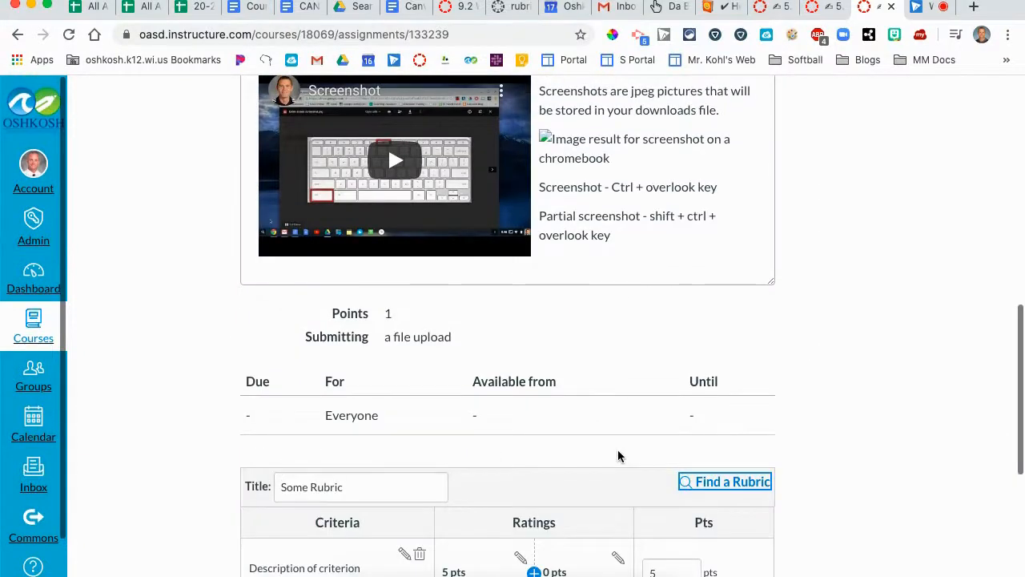
pyautogui.scroll(2, 532, 365)
pyautogui.scroll(5, 533, 365)
pyautogui.scroll(6, 533, 365)
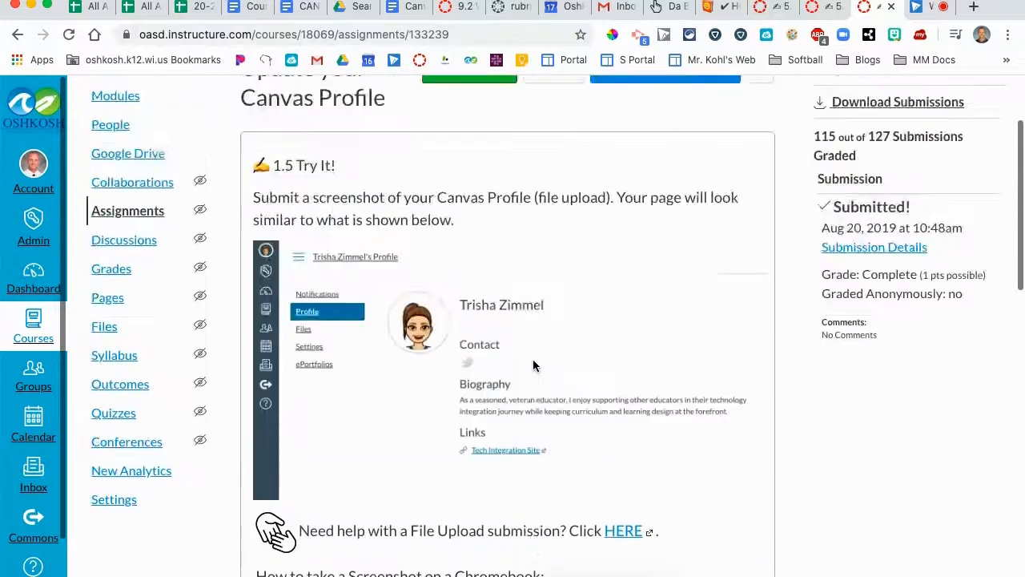
pyautogui.scroll(3, 532, 366)
pyautogui.moveTo(392, 230)
pyautogui.mouseDown()
pyautogui.moveTo(287, 196)
pyautogui.moveTo(271, 173)
pyautogui.mouseUp()
pyautogui.press('super+c')
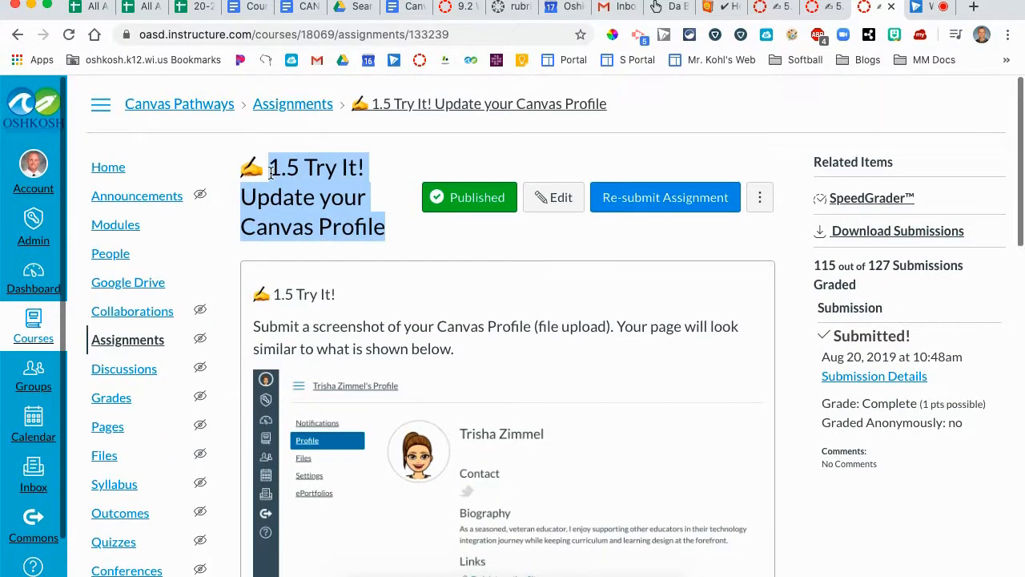
pyautogui.scroll(-1, 412, 262)
pyautogui.scroll(-10, 412, 262)
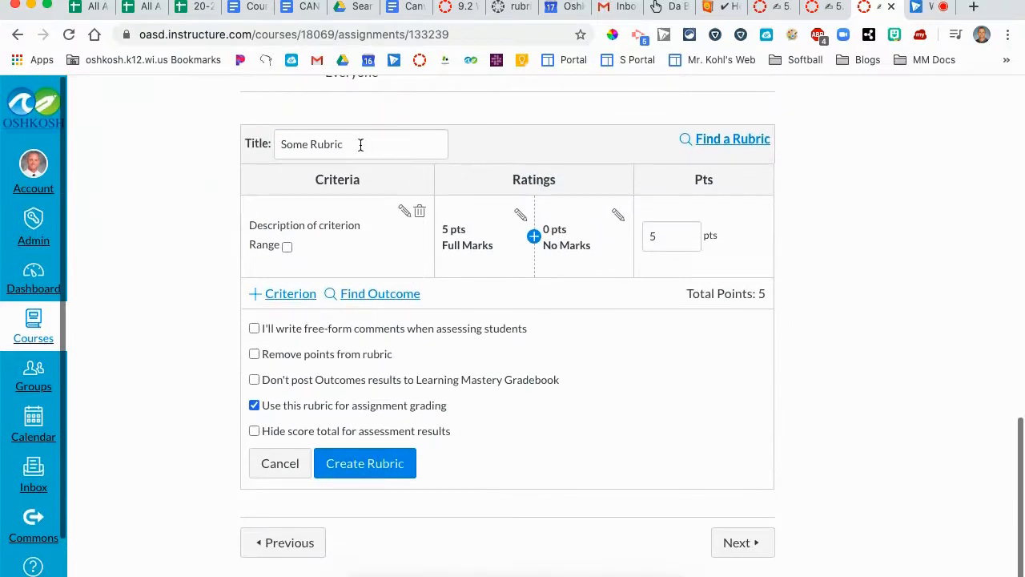
pyautogui.click(360, 144)
pyautogui.press('super+a')
pyautogui.press('super+v')
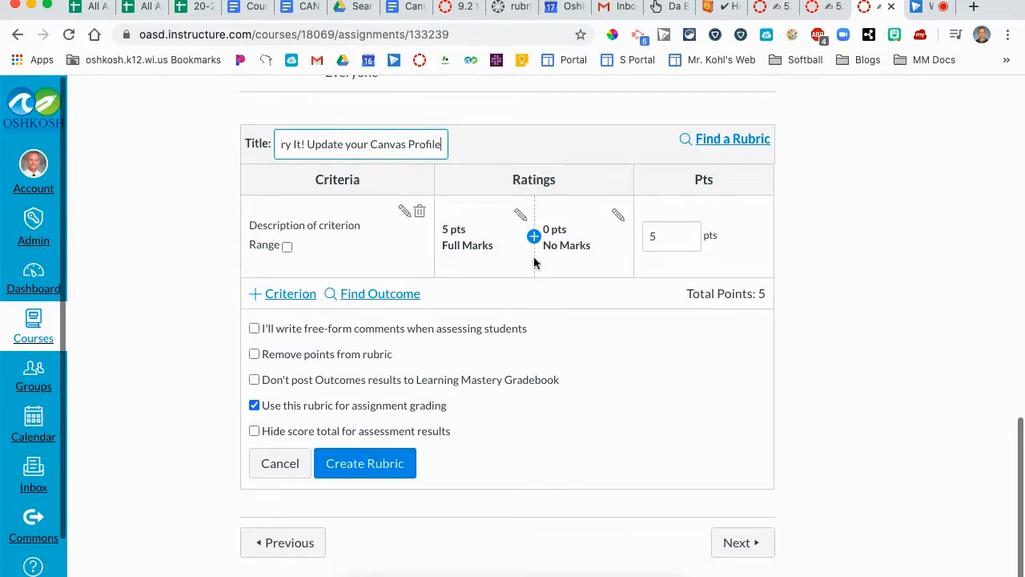
pyautogui.click(656, 361)
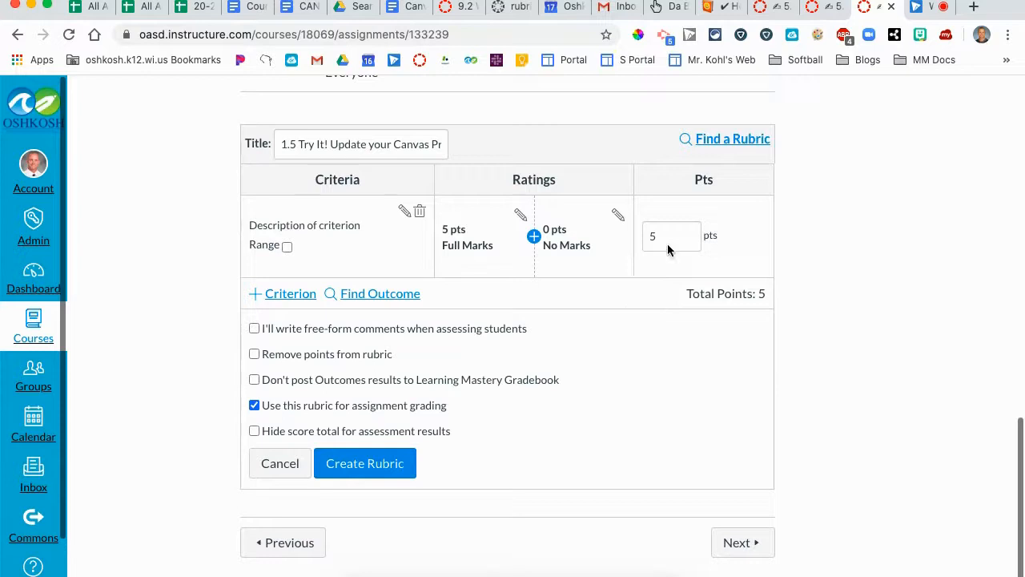
# Reuse the Canvas Pathways Assignment Rubric (Complete/Incomplete criterion) for this assignment.
pyautogui.click(733, 140)
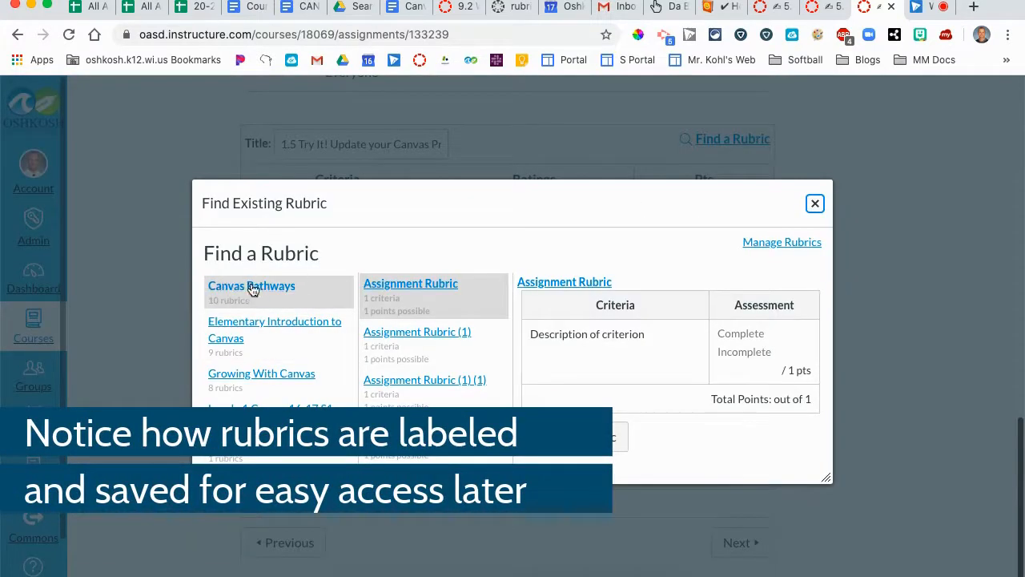
pyautogui.click(428, 289)
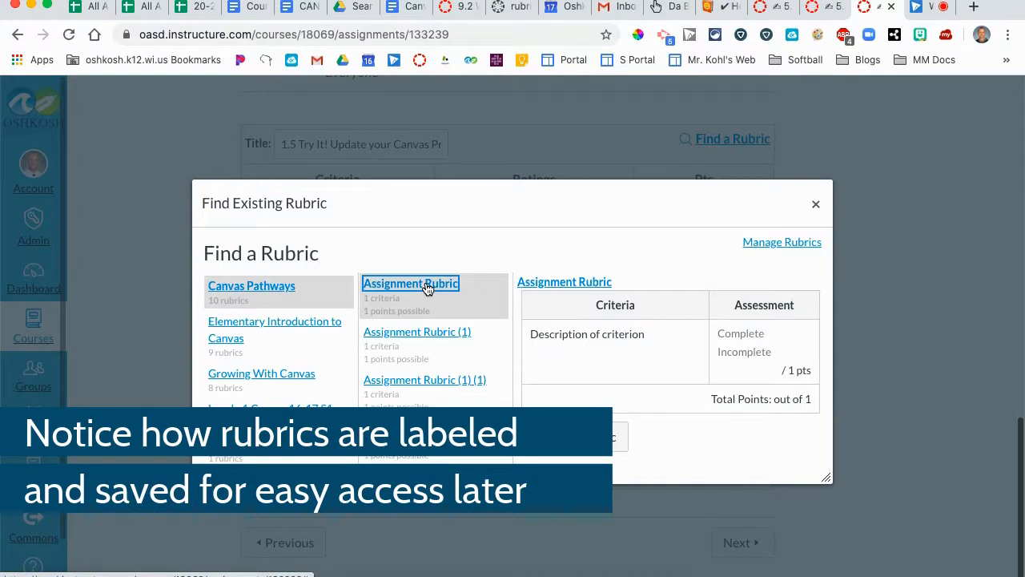
pyautogui.click(579, 446)
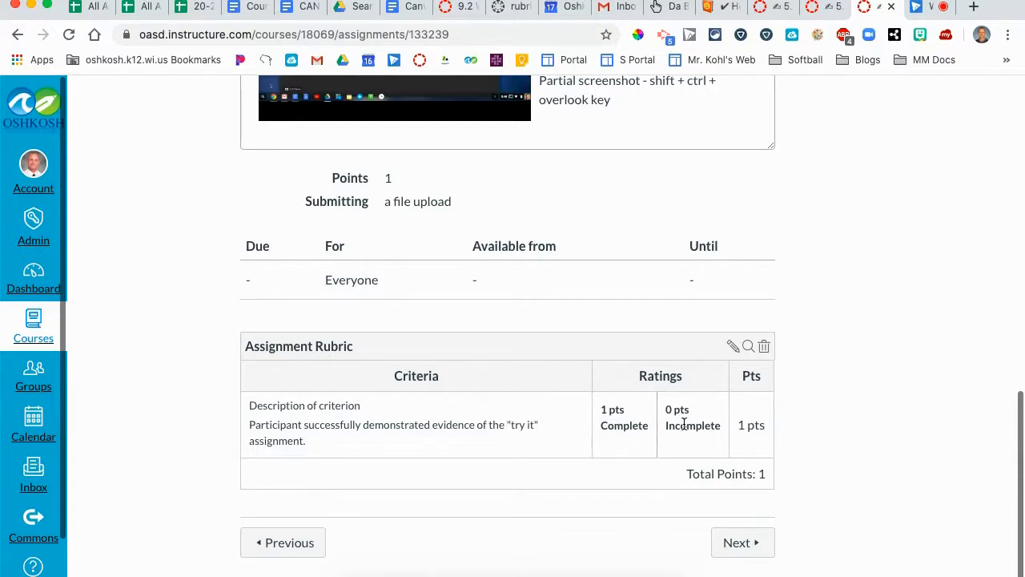
# Enable 'Use this rubric for assignment grading' and update the rubric.
pyautogui.click(733, 346)
pyautogui.scroll(-1, 732, 346)
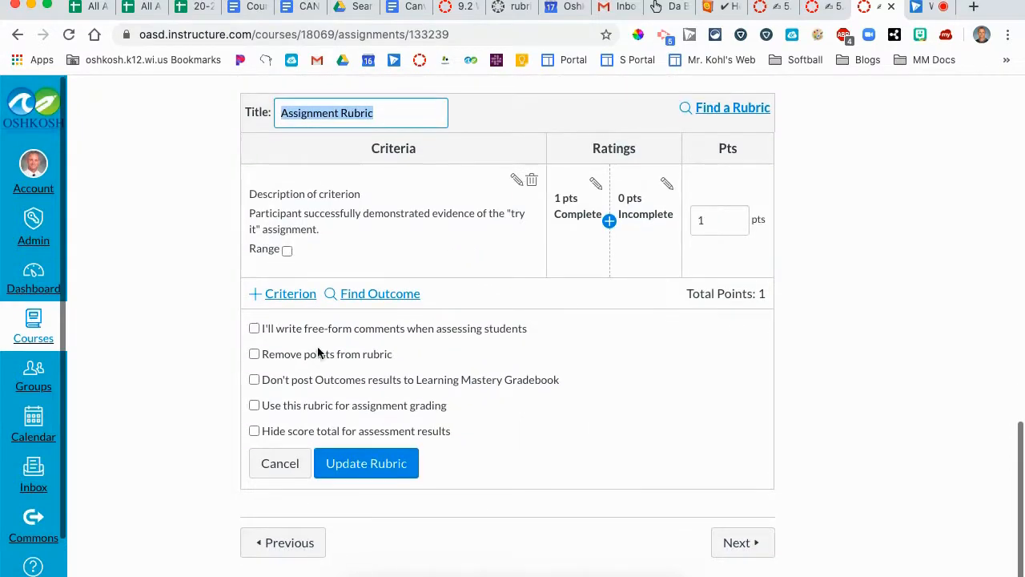
pyautogui.click(254, 405)
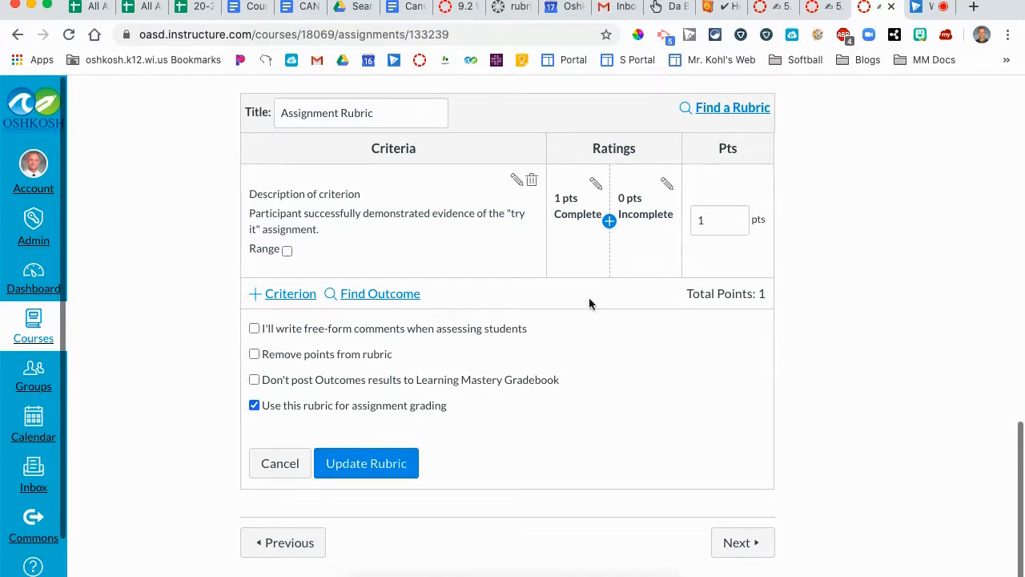
pyautogui.click(386, 463)
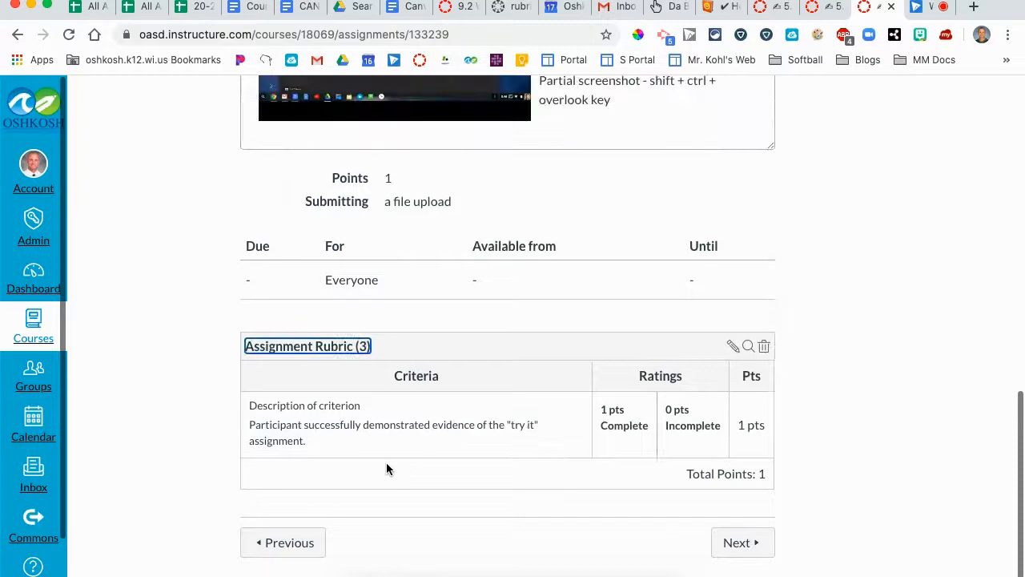
pyautogui.scroll(3, 865, 265)
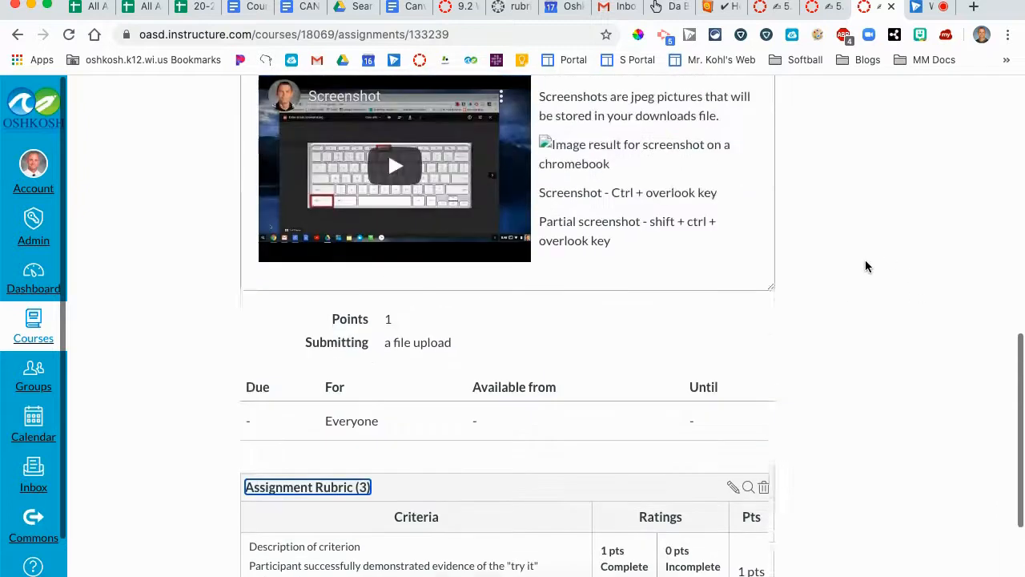
pyautogui.scroll(6, 865, 266)
pyautogui.scroll(7, 865, 265)
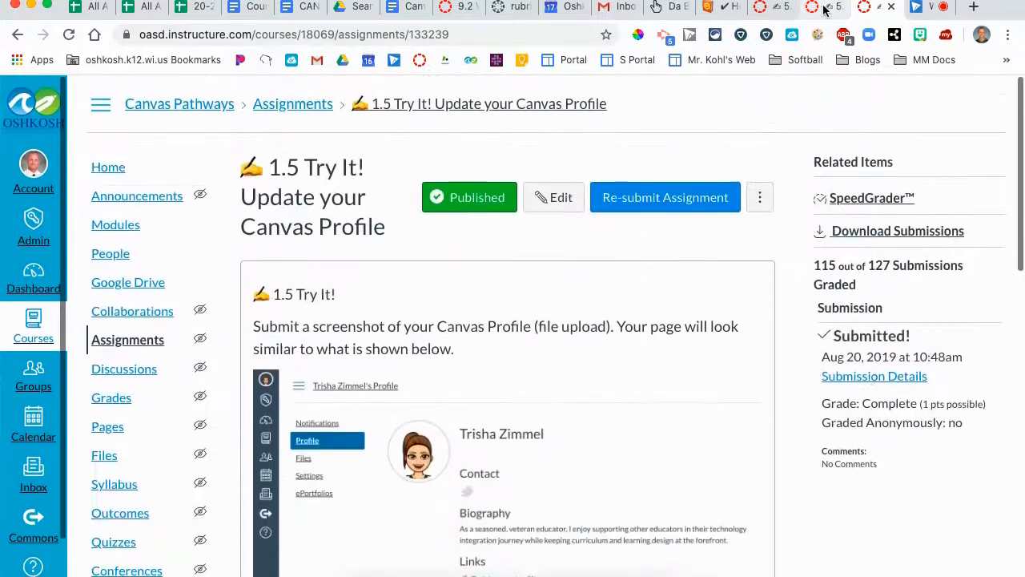
# In SpeedGrader, rate the Test Student's criterion as Complete on the rubric and save.
pyautogui.click(825, 8)
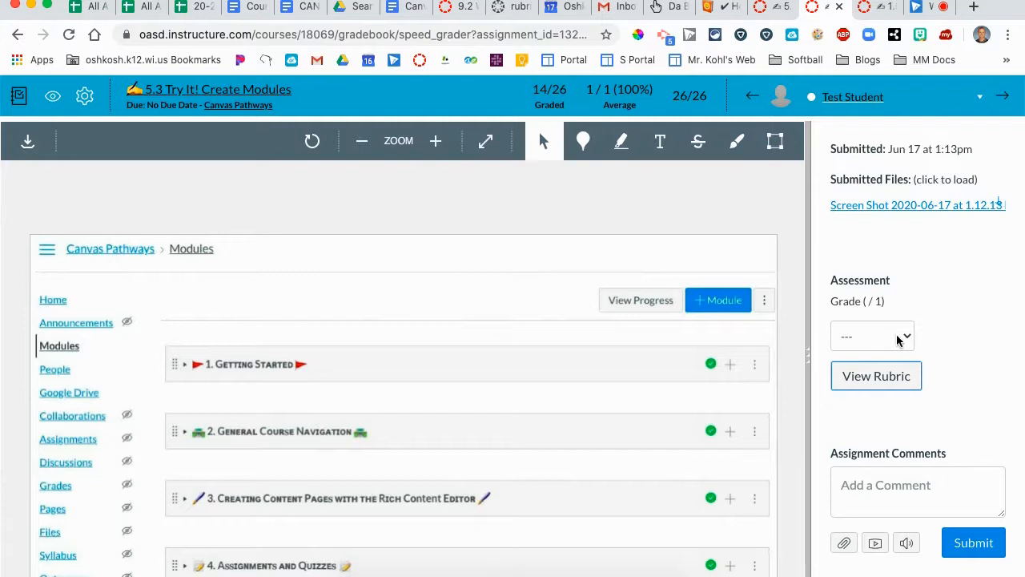
pyautogui.click(902, 340)
pyautogui.click(902, 339)
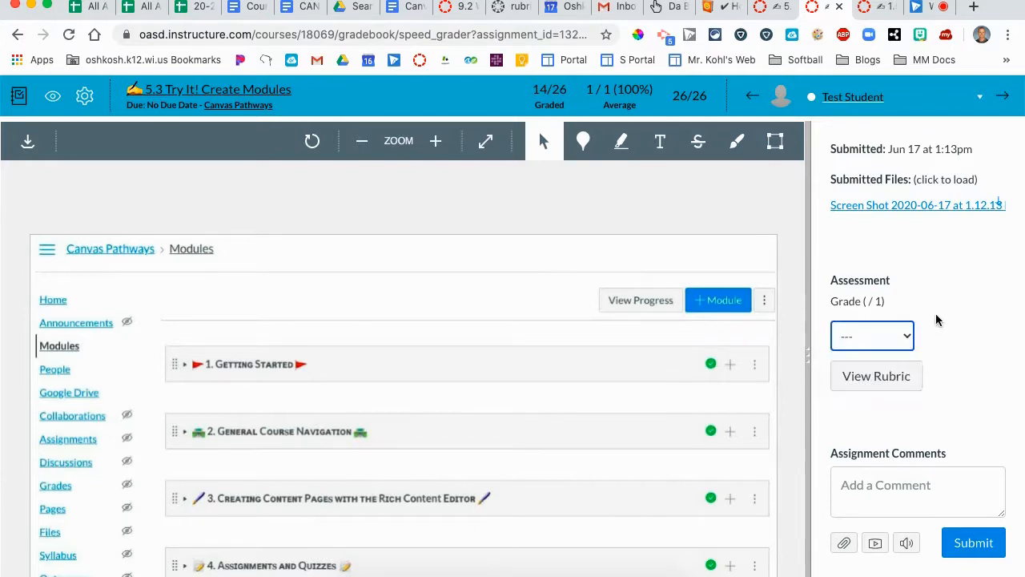
pyautogui.click(889, 381)
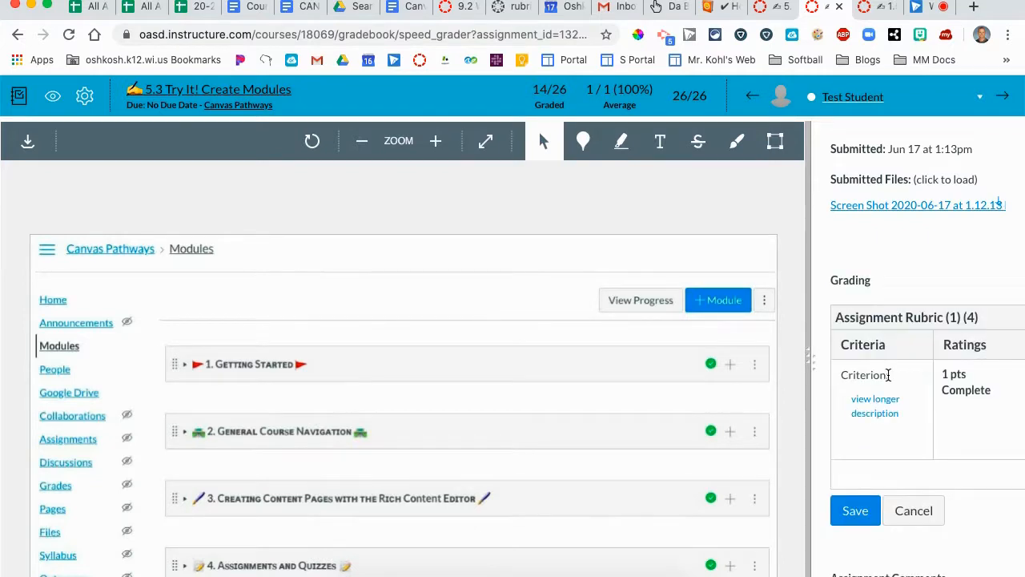
pyautogui.moveTo(808, 337); pyautogui.dragTo(601, 338)
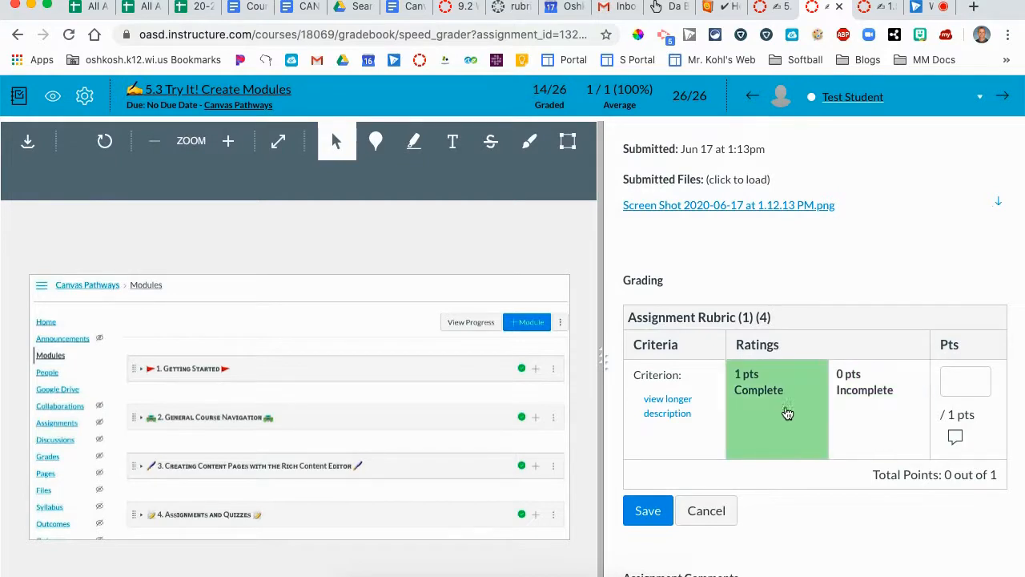
pyautogui.click(785, 412)
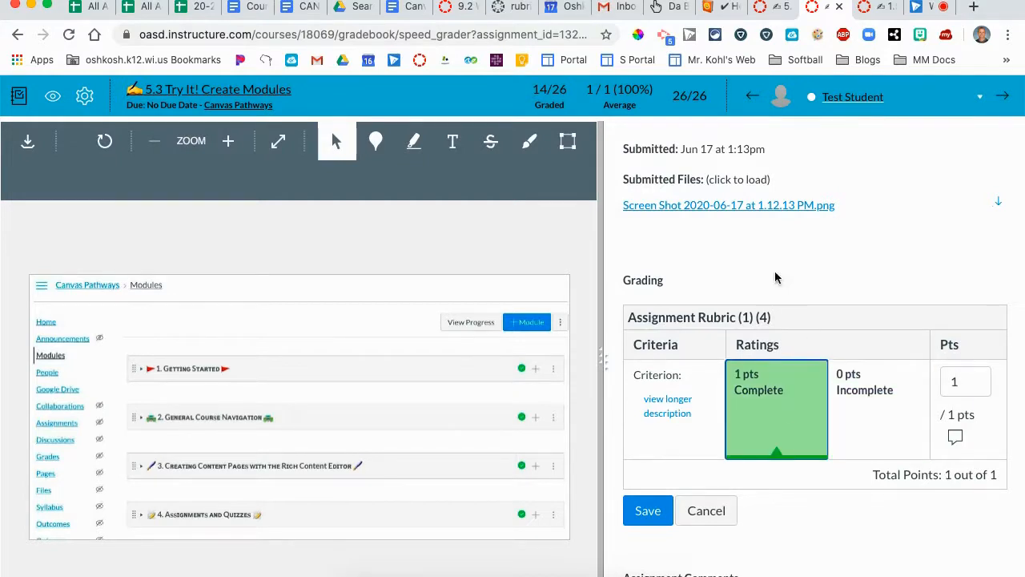
pyautogui.click(655, 518)
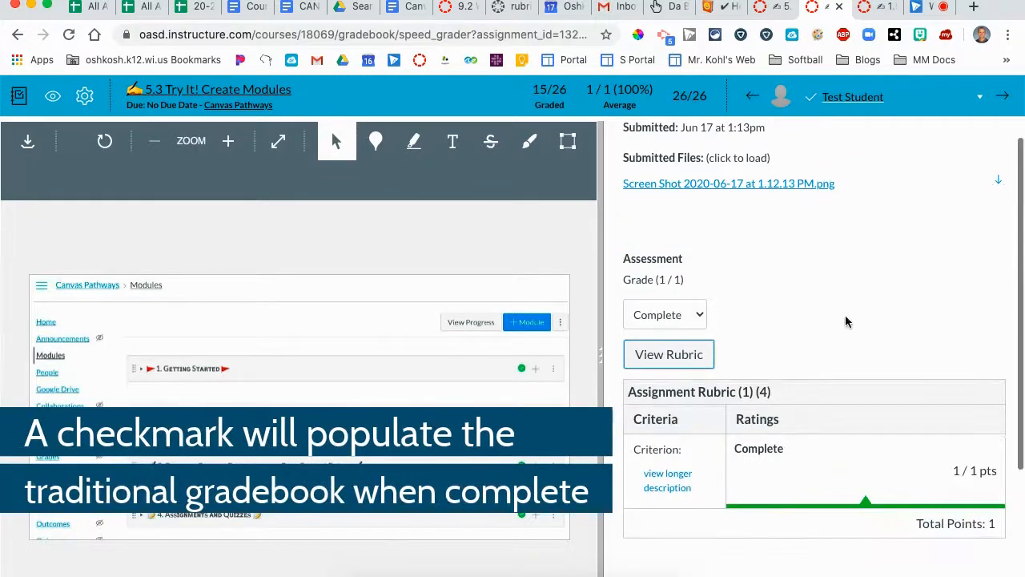
pyautogui.scroll(-5, 844, 321)
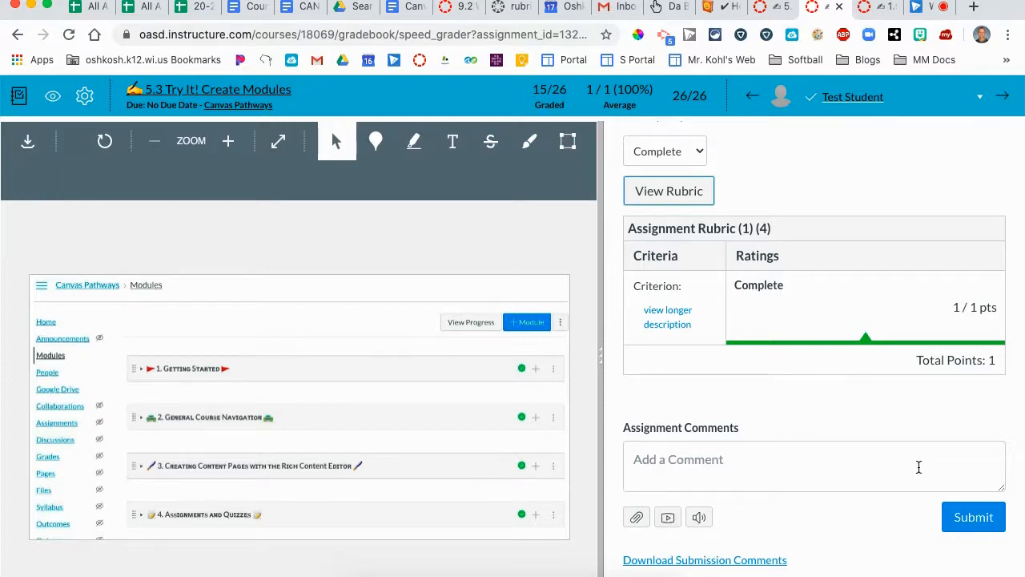
pyautogui.scroll(3, 809, 432)
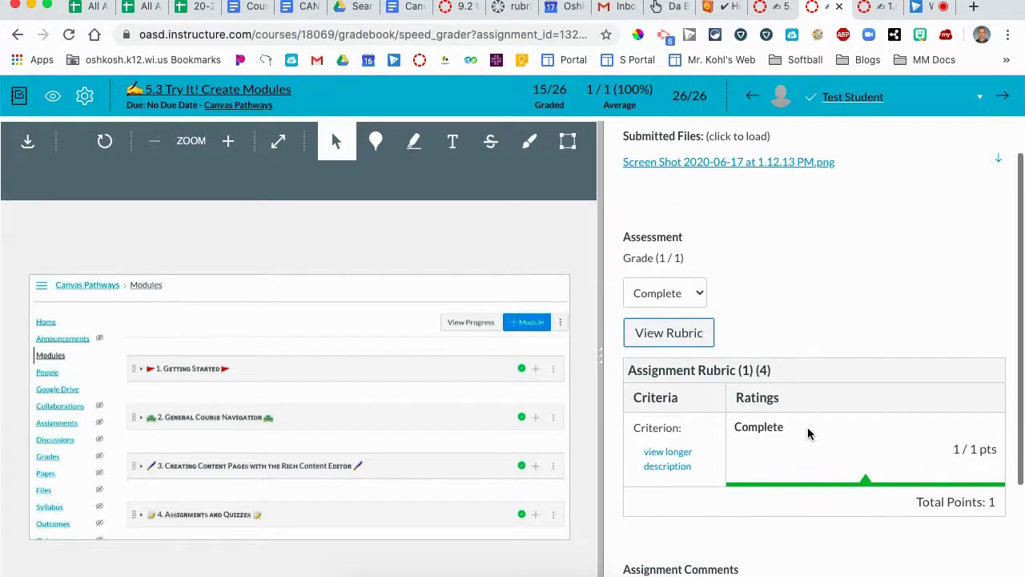
pyautogui.scroll(1, 809, 432)
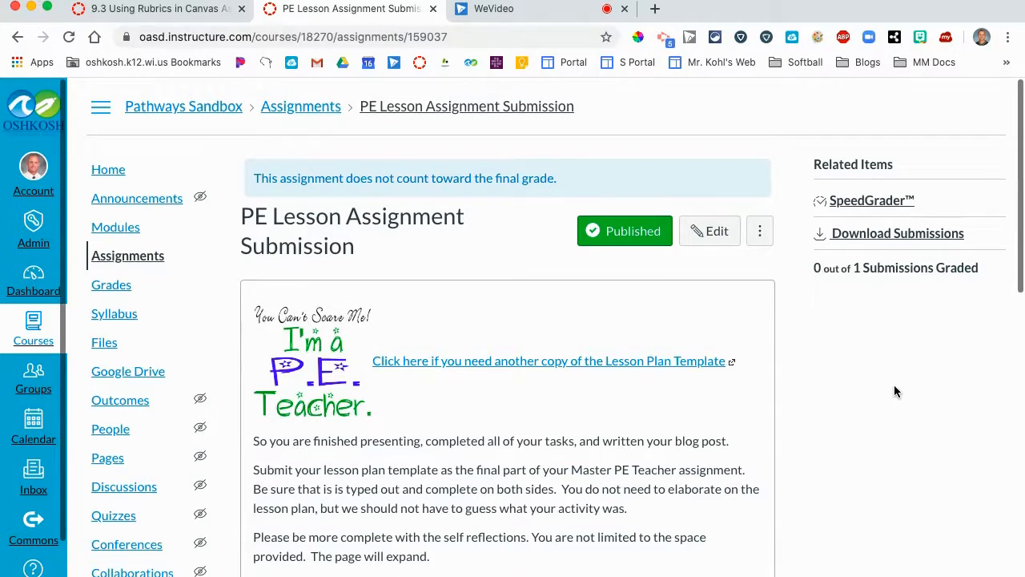
pyautogui.scroll(-1, 709, 460)
pyautogui.scroll(-3, 710, 460)
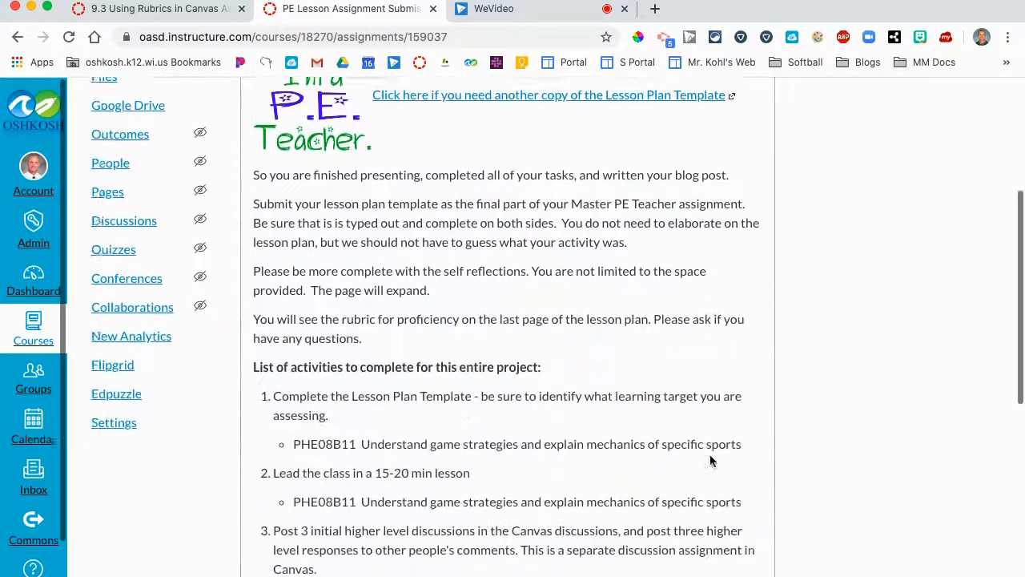
pyautogui.scroll(-2, 709, 460)
pyautogui.scroll(-3, 709, 456)
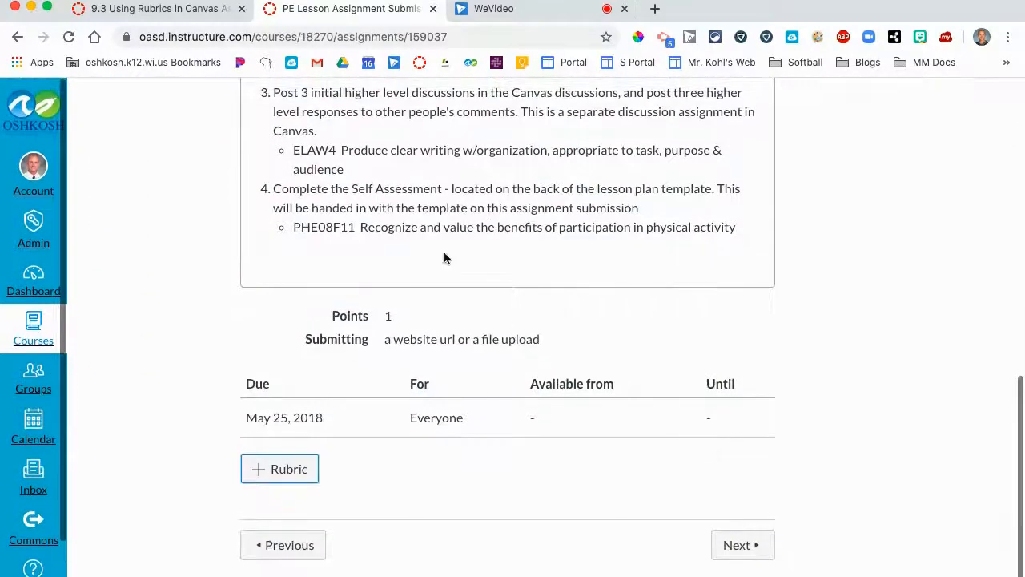
# Add a rubric to the PE Lesson assignment and browse saved rubrics to reuse.
pyautogui.click(281, 472)
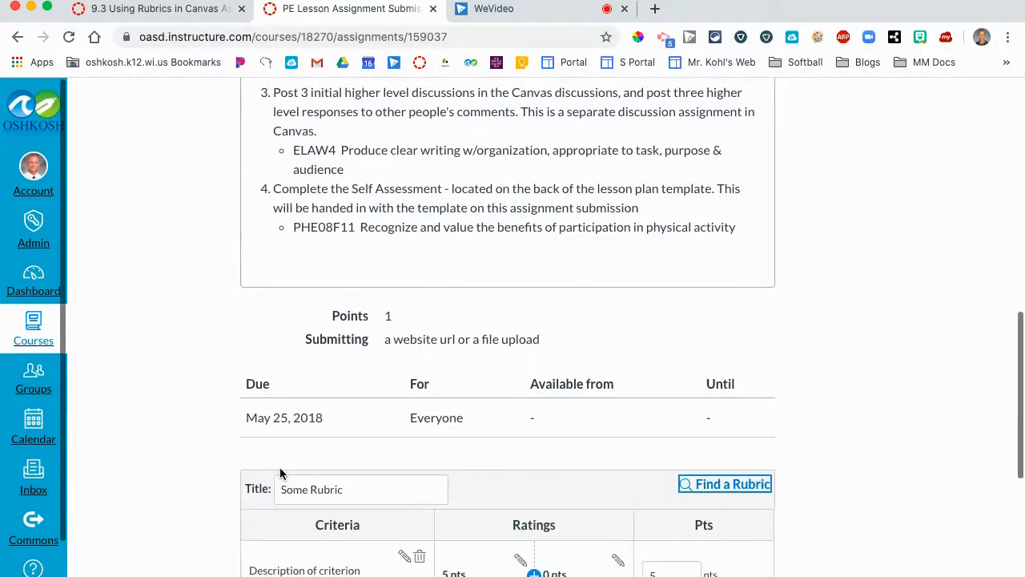
pyautogui.scroll(-2, 628, 429)
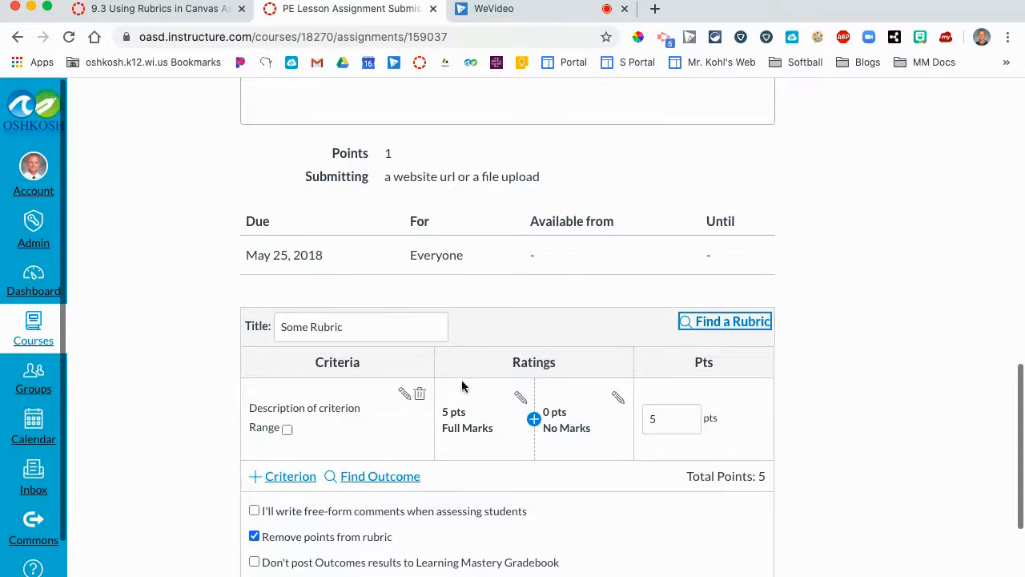
pyautogui.click(735, 324)
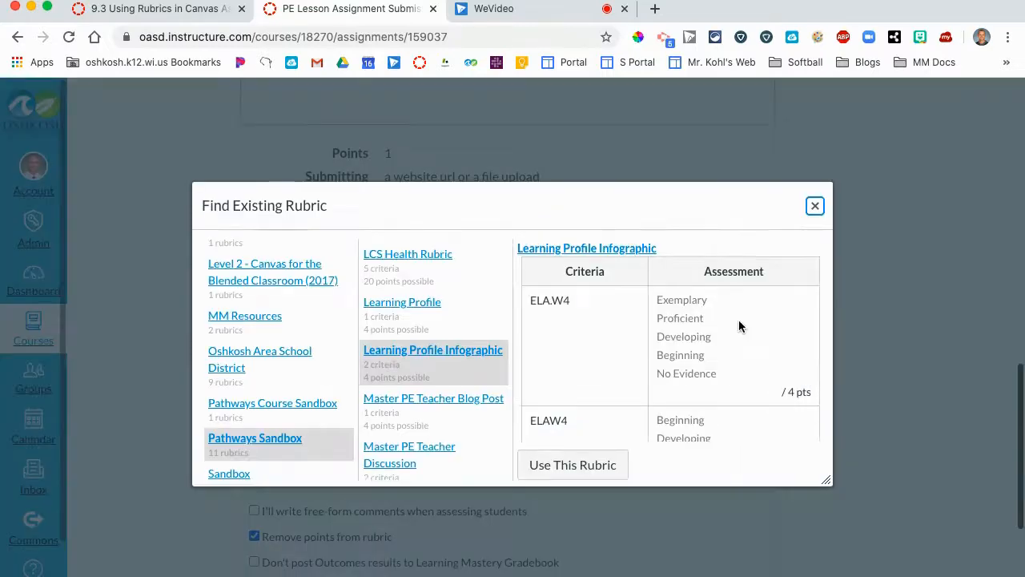
# Use the Pathways Sandbox Learning Profile Infographic rubric for the PE Lesson assignment.
pyautogui.click(422, 356)
pyautogui.click(560, 466)
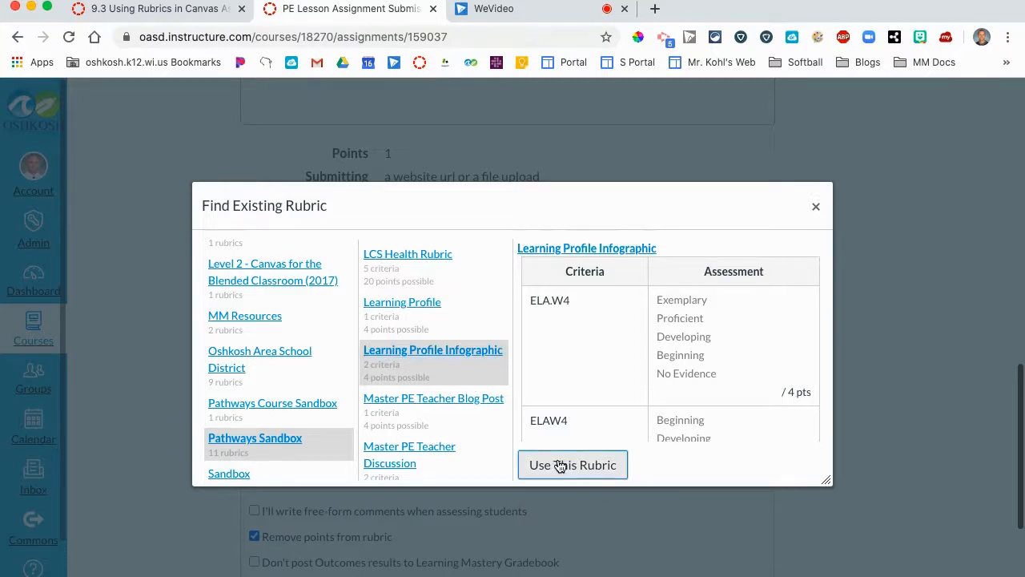
pyautogui.scroll(-2, 685, 395)
pyautogui.scroll(-3, 686, 393)
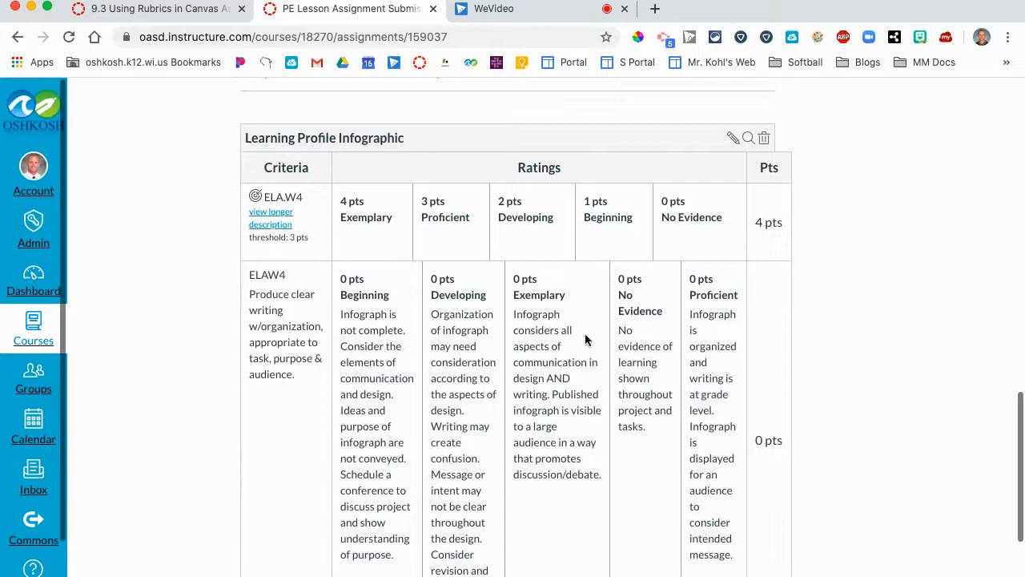
pyautogui.scroll(-2, 584, 376)
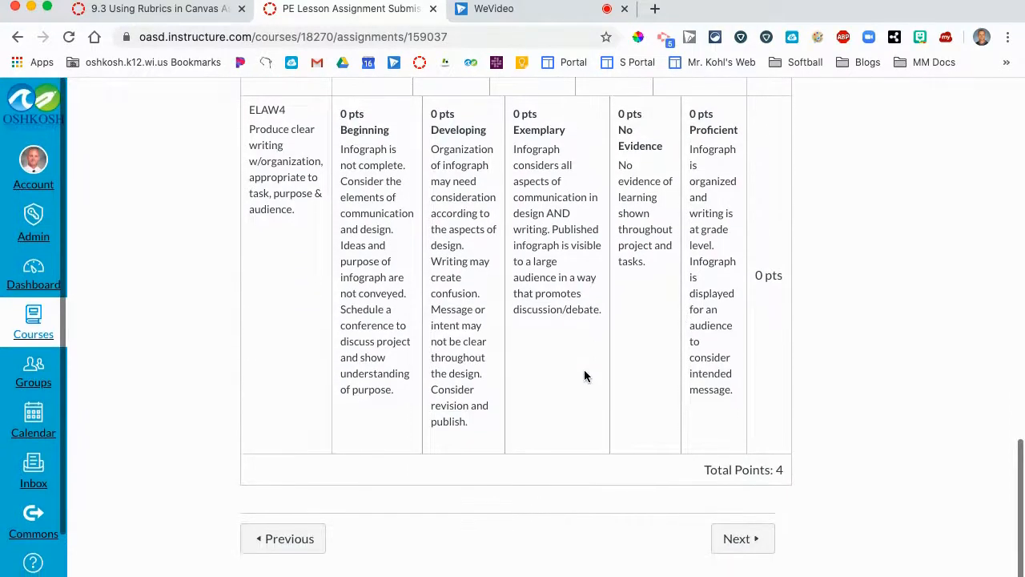
pyautogui.scroll(3, 584, 374)
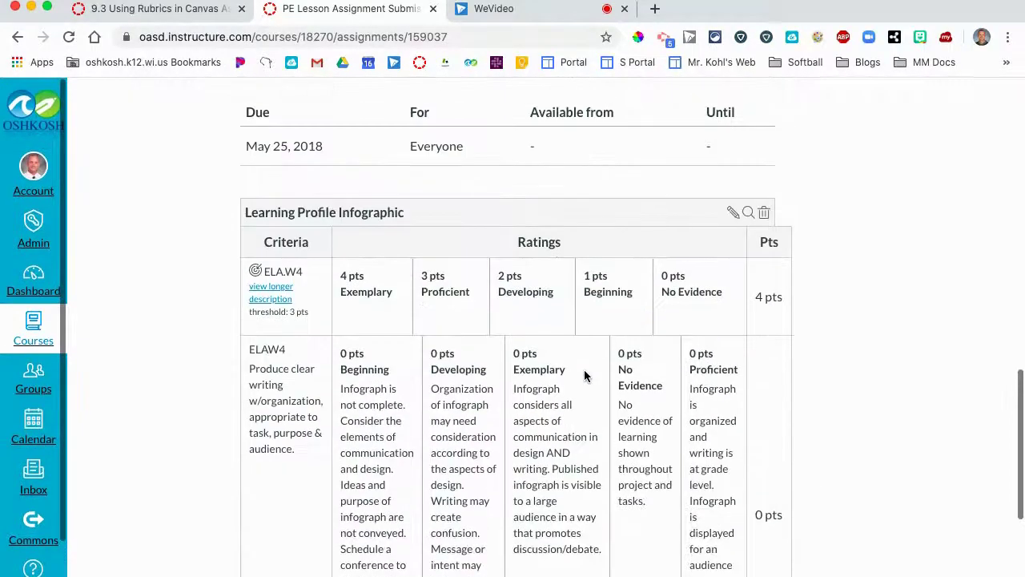
# Check 'Remove points from rubric' on the Learning Profile Infographic rubric and update it.
pyautogui.click(732, 215)
pyautogui.scroll(-2, 398, 435)
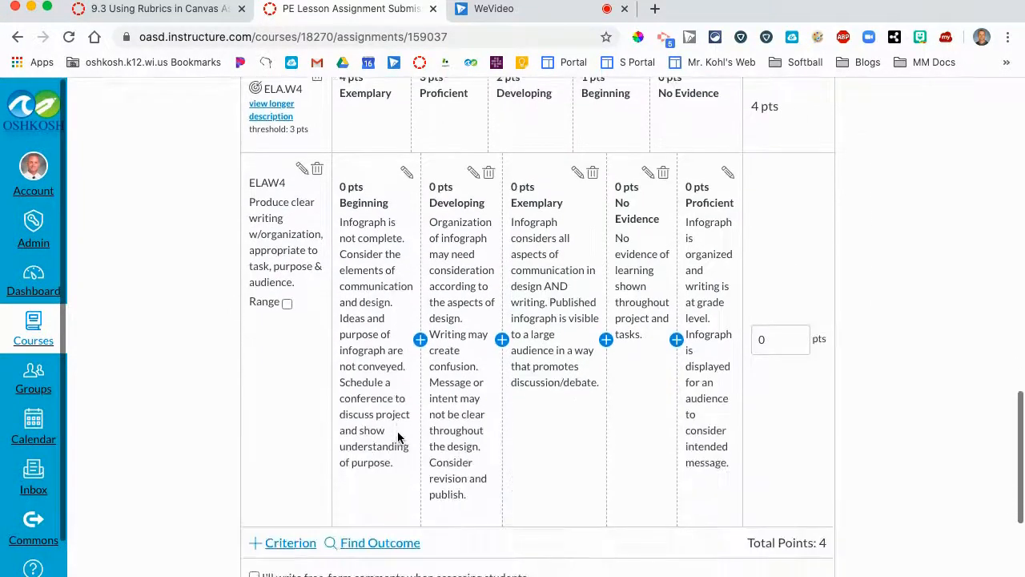
pyautogui.scroll(-2, 398, 437)
pyautogui.scroll(-1, 398, 435)
pyautogui.click(253, 414)
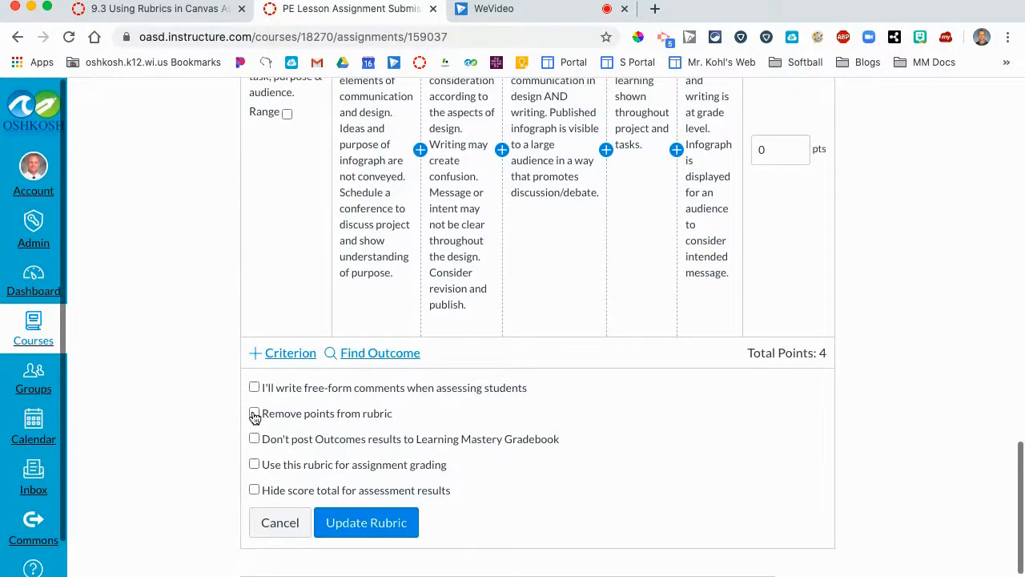
pyautogui.scroll(5, 618, 242)
pyautogui.scroll(3, 618, 249)
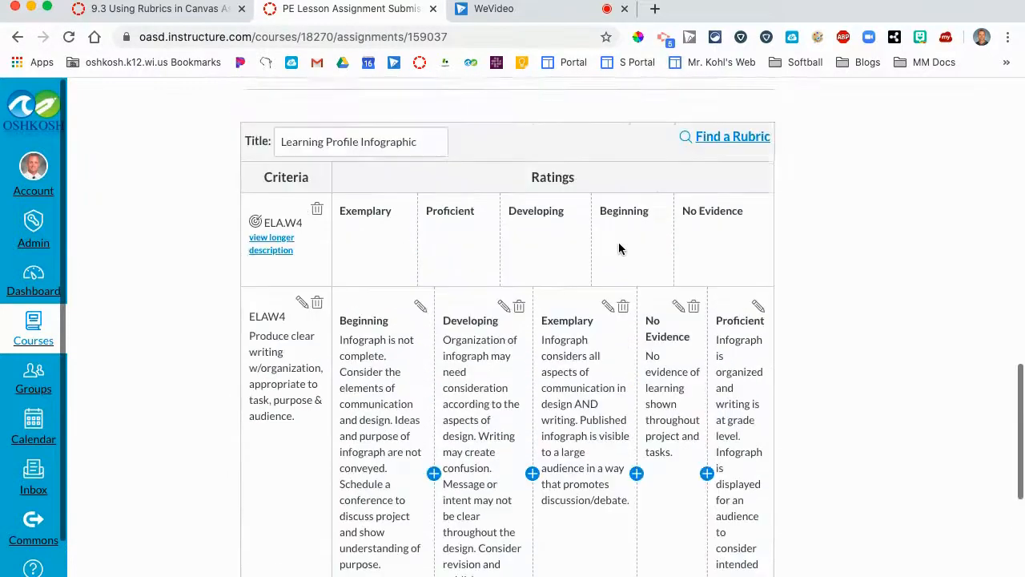
pyautogui.scroll(1, 618, 244)
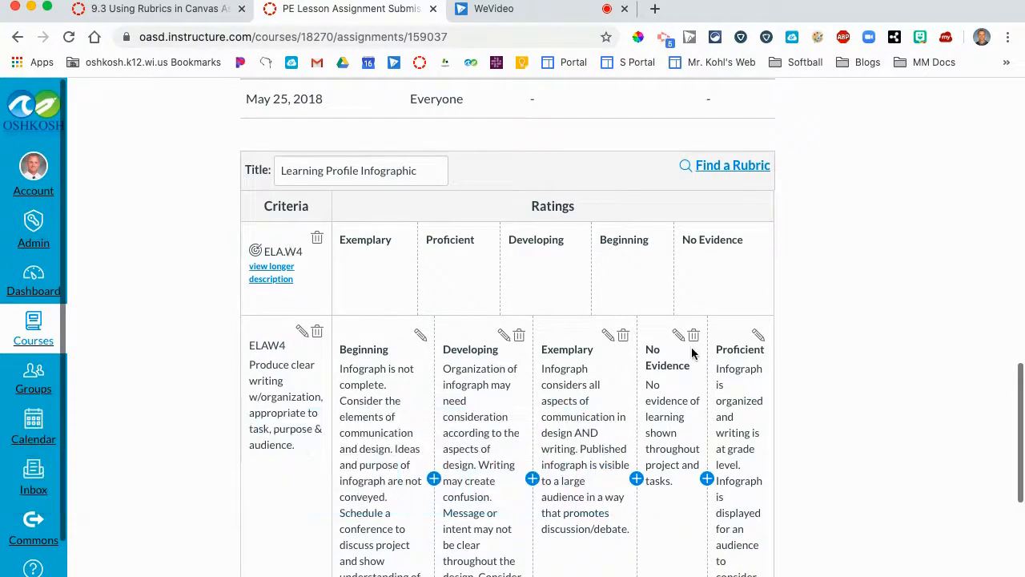
pyautogui.scroll(-5, 619, 375)
pyautogui.click(385, 517)
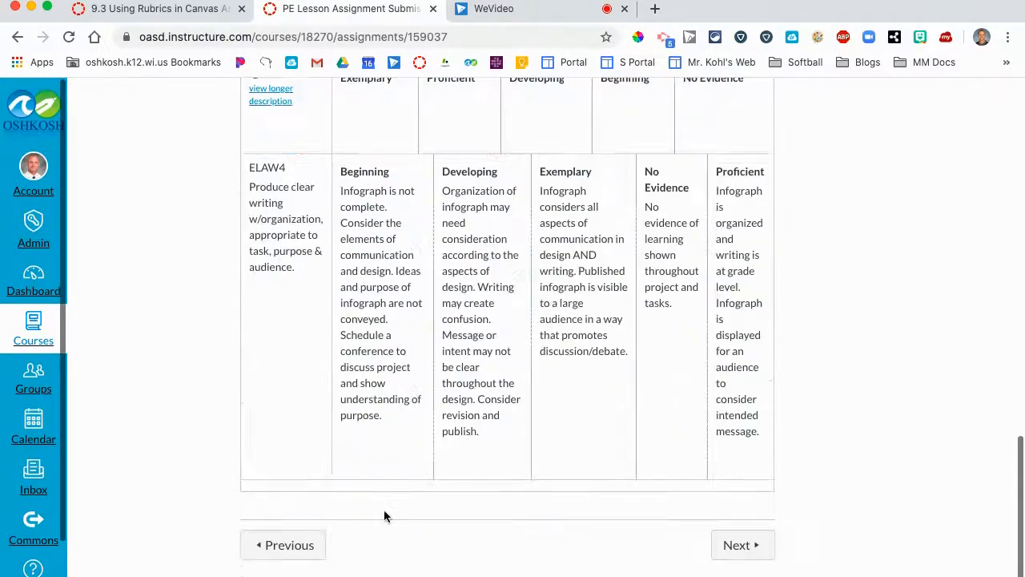
pyautogui.scroll(5, 784, 255)
pyautogui.scroll(5, 786, 254)
pyautogui.scroll(5, 786, 274)
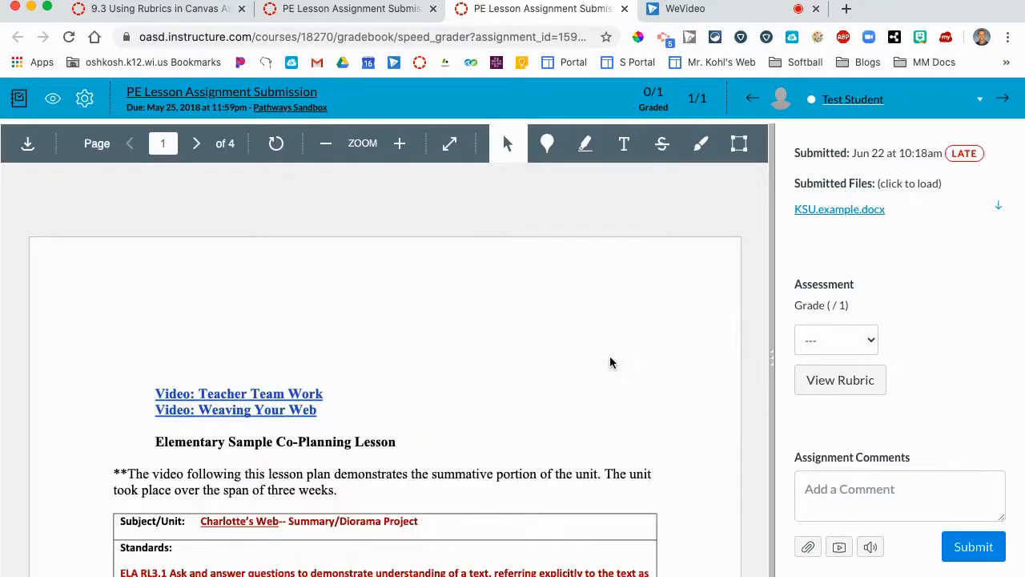
# Grade the submission Complete, then rate ELA.W4 Proficient and ELAW4 Developing.
pyautogui.click(836, 339)
pyautogui.click(836, 357)
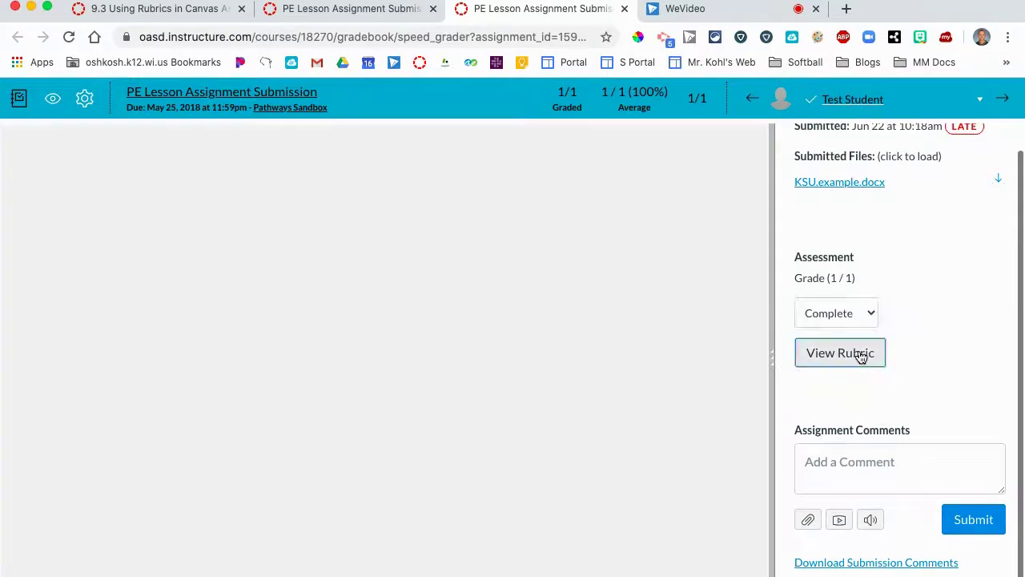
pyautogui.click(857, 356)
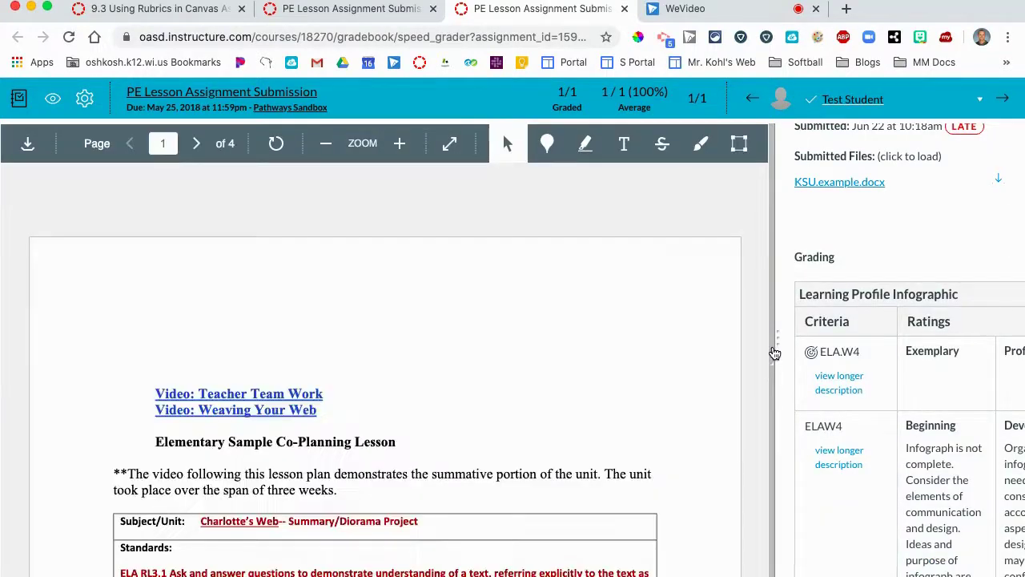
pyautogui.moveTo(776, 348); pyautogui.dragTo(499, 355)
pyautogui.scroll(-5, 276, 424)
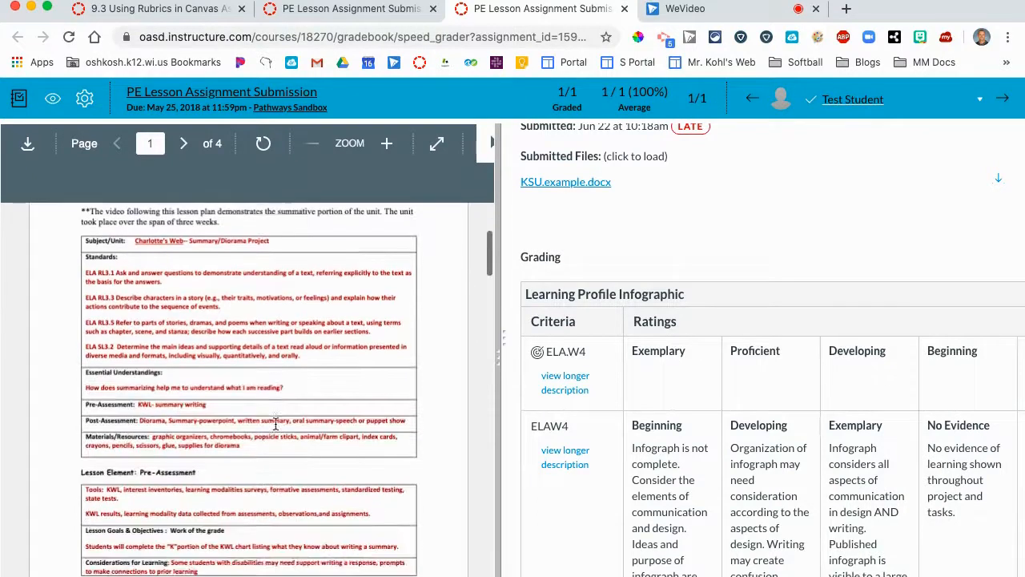
pyautogui.scroll(-5, 275, 422)
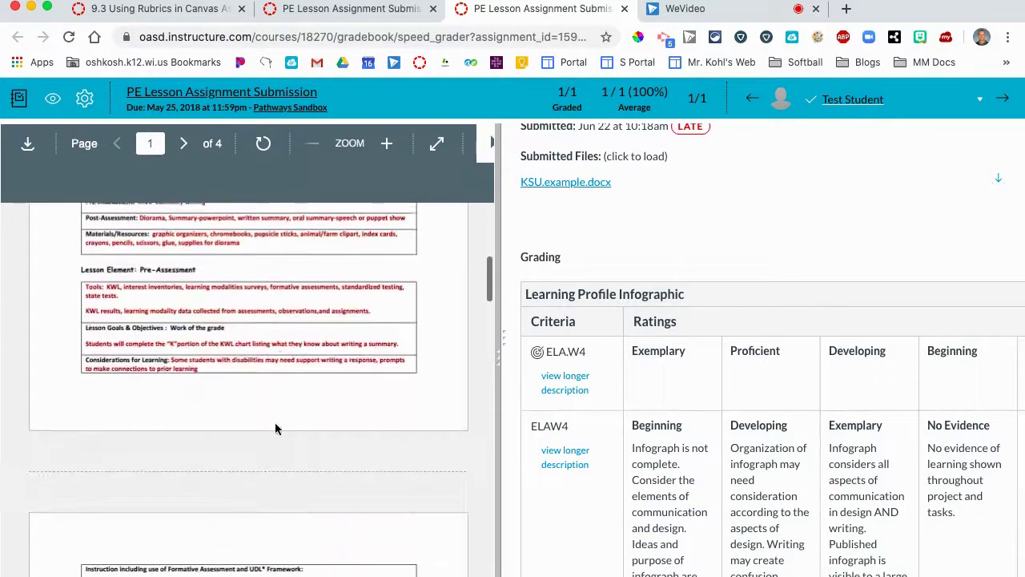
pyautogui.click(760, 378)
pyautogui.click(773, 505)
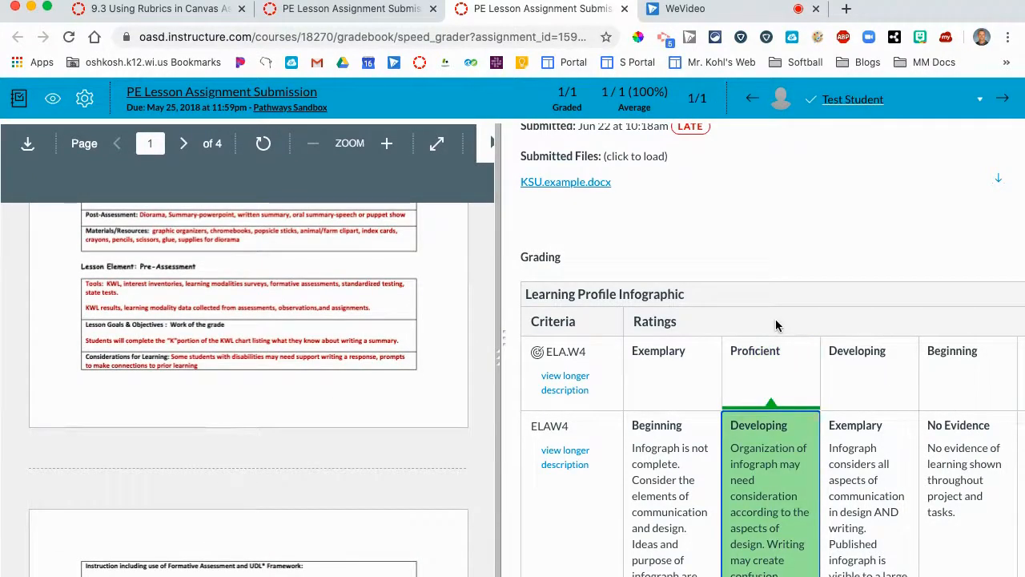
pyautogui.scroll(-3, 775, 324)
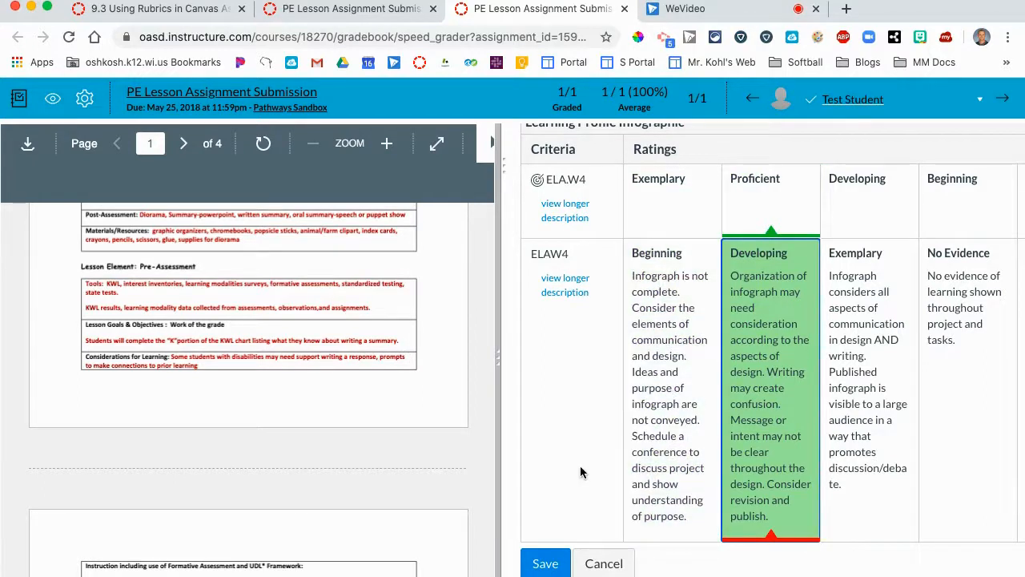
# Save the Proficient and Developing ratings so the submission shows 1/1 Complete.
pyautogui.click(545, 563)
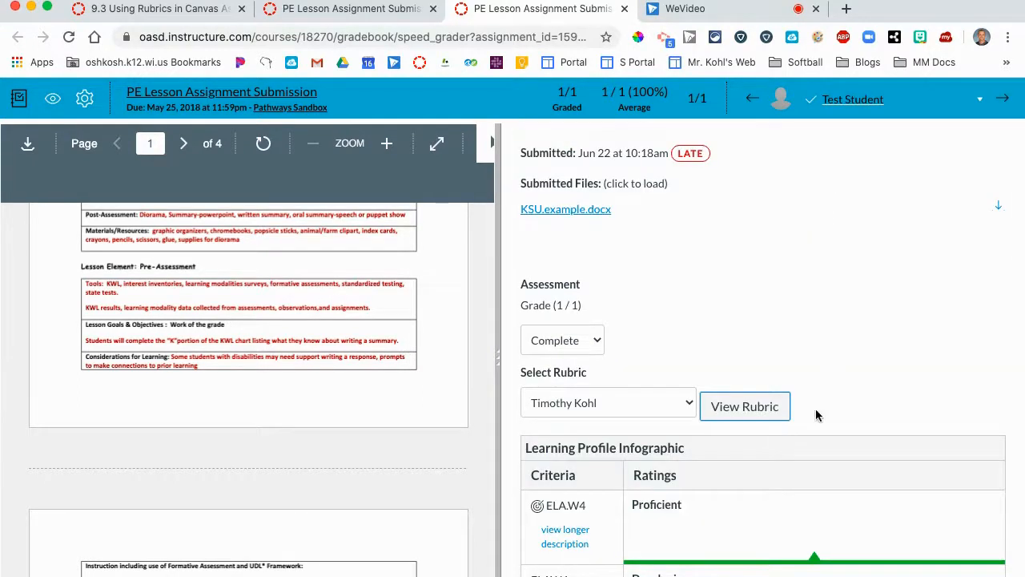
pyautogui.scroll(-5, 793, 448)
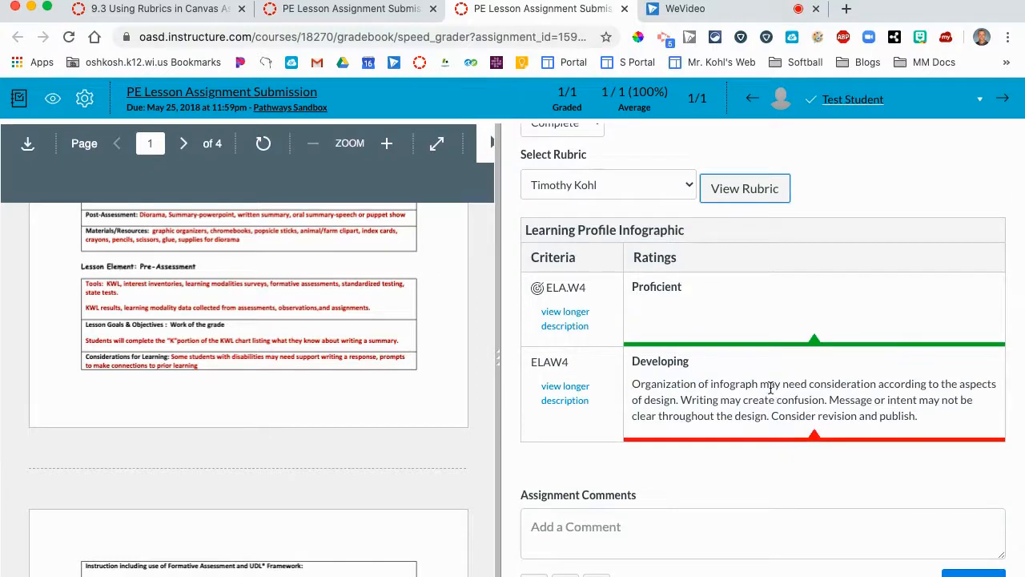